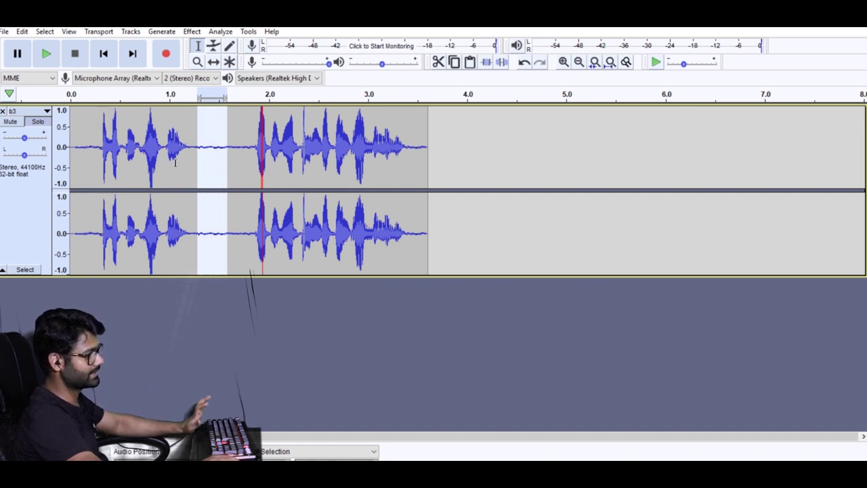
Get the Noise Reduction profile from the speech-free gap between about 1.35 and 1.6 seconds of the b3 track.
click(210, 147)
drag(209, 145, 233, 144)
click(192, 31)
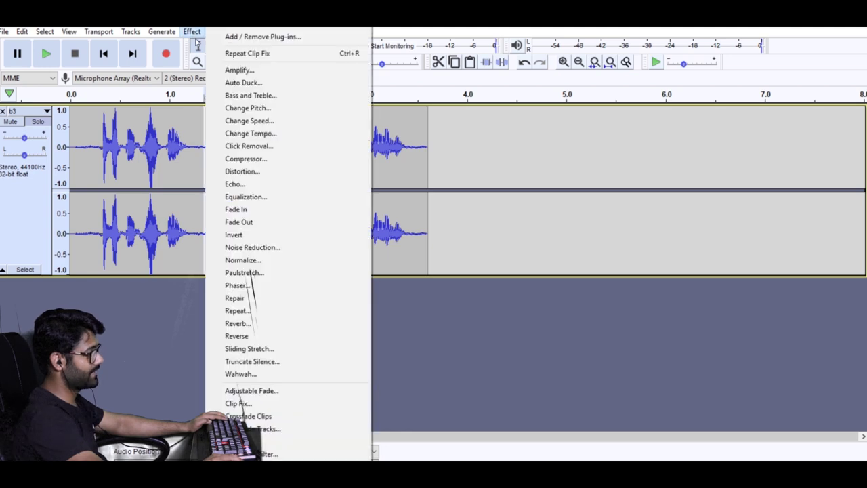
click(249, 248)
click(441, 195)
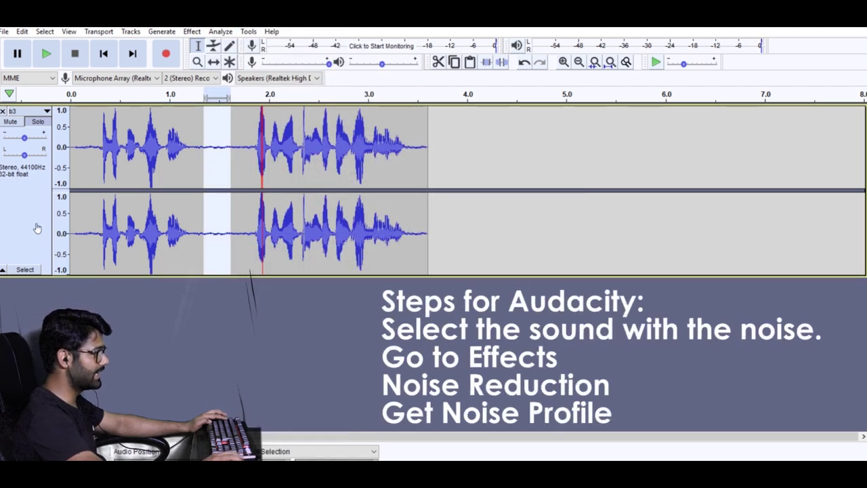
Select all of the b3 track and repeat Noise Reduction on it.
key(ctrl+a)
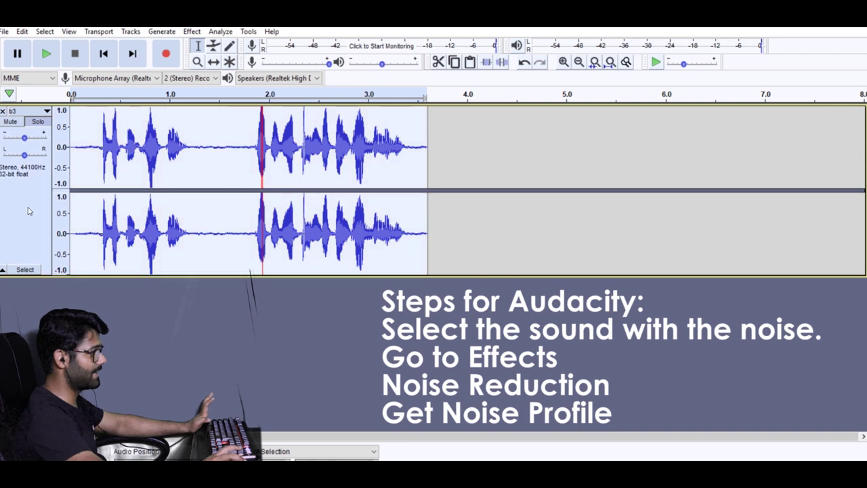
click(193, 32)
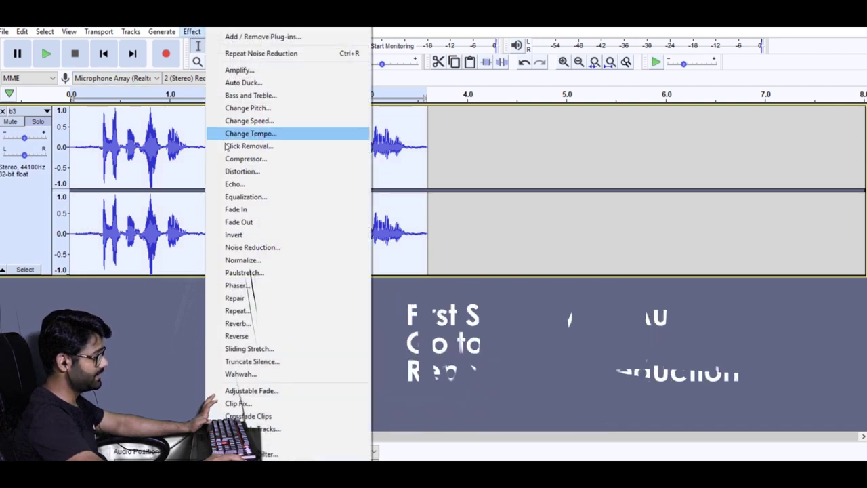
click(260, 54)
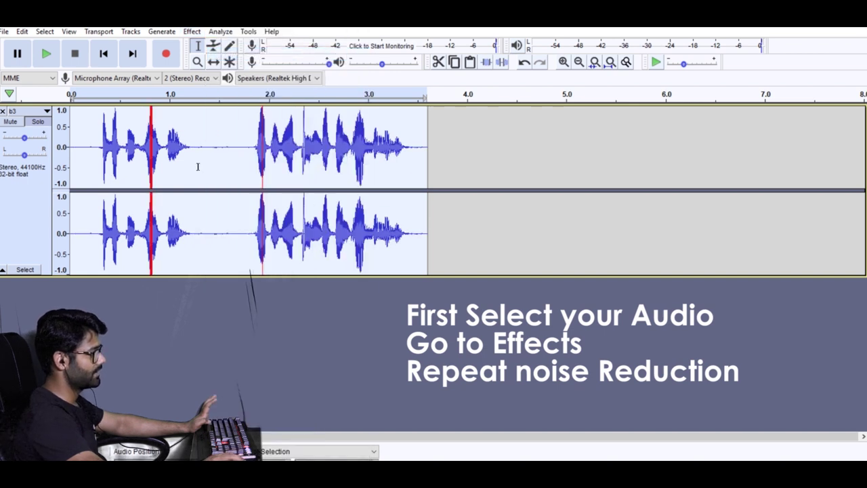
Play the gap between about 1.3 and 1.5 seconds, and repeat Noise Reduction on the whole track.
drag(203, 146, 219, 147)
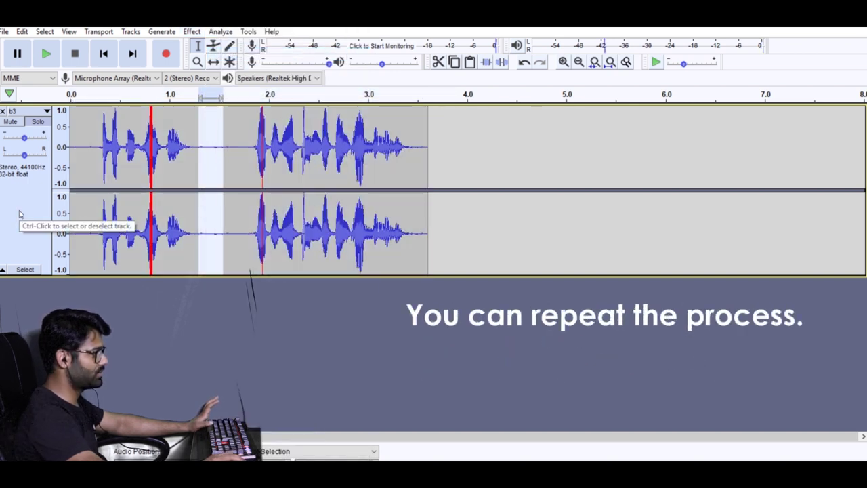
key(space)
click(19, 215)
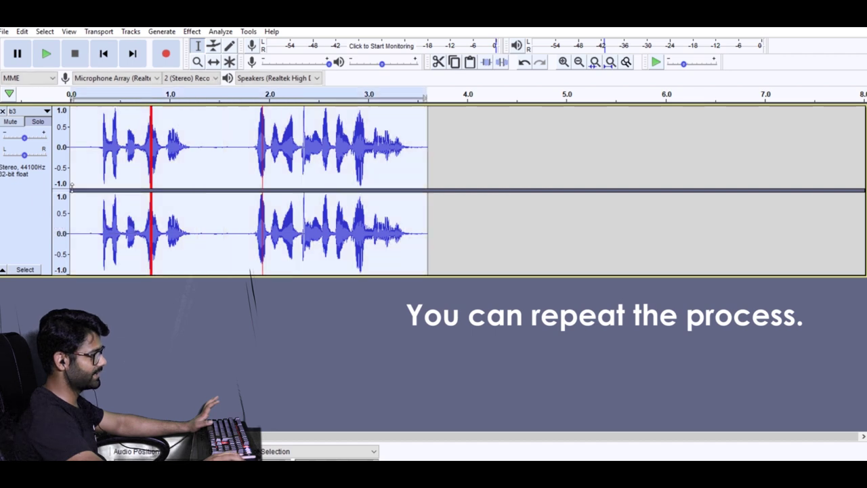
click(188, 32)
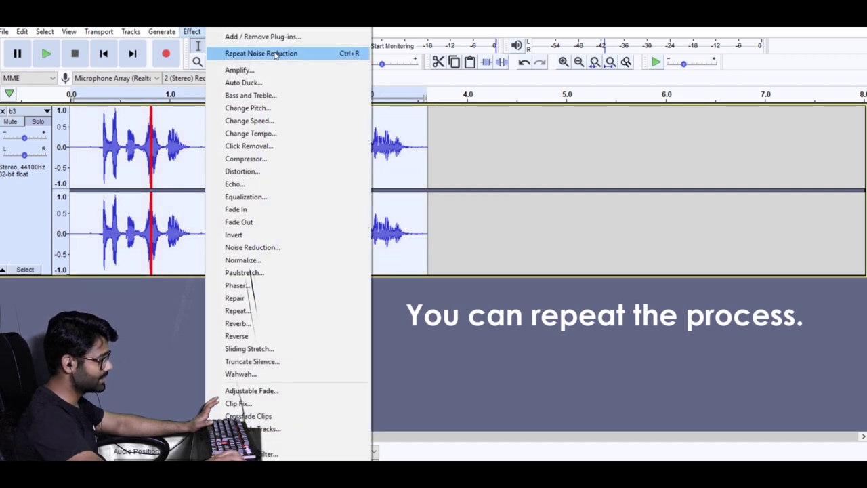
click(271, 54)
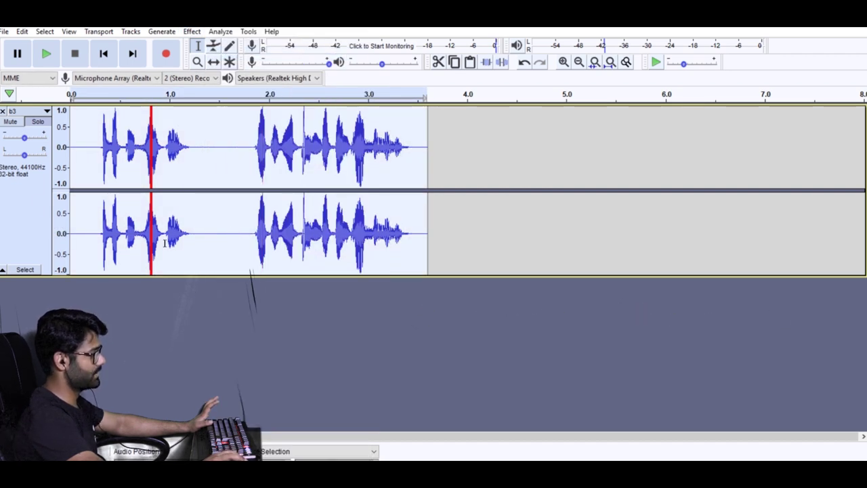
Inspect the clipped peak near 0.8 seconds and apply Clip Fix to the whole track with amplitude reduced by -7.10 dB.
drag(160, 243, 141, 242)
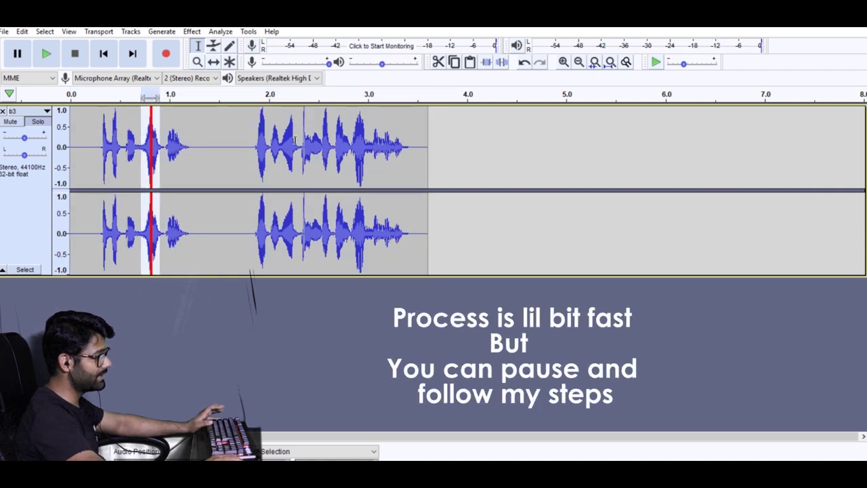
click(563, 62)
click(564, 62)
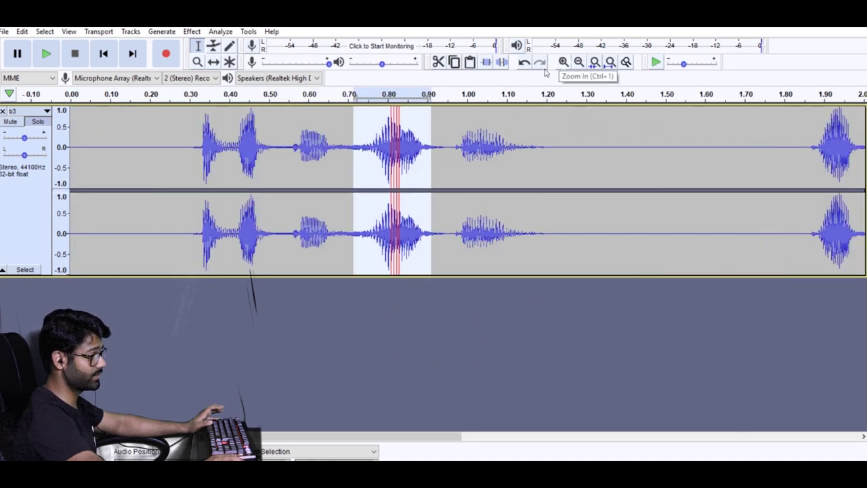
click(29, 215)
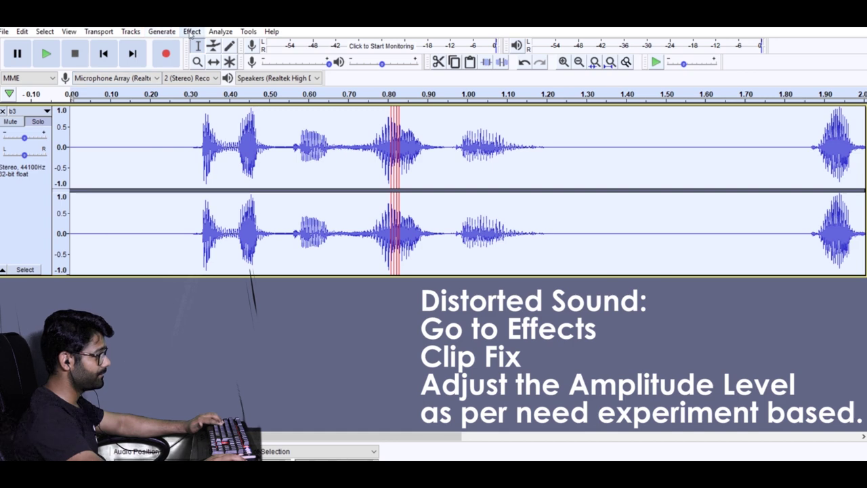
click(192, 32)
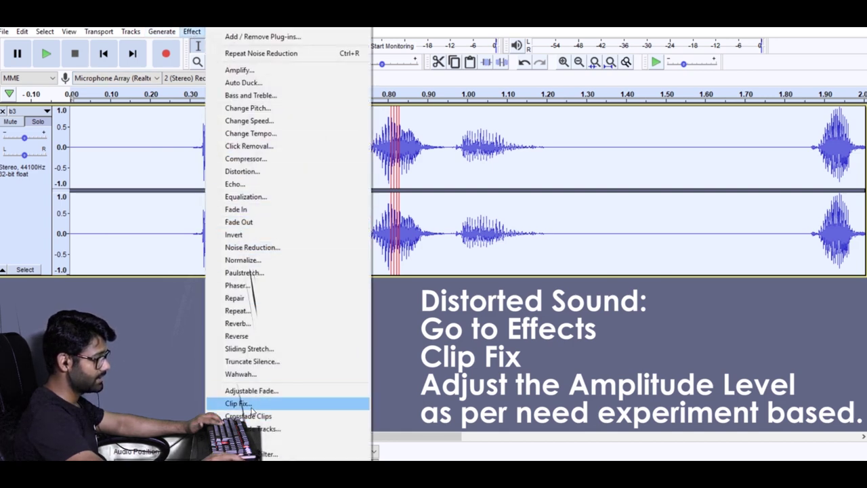
click(238, 403)
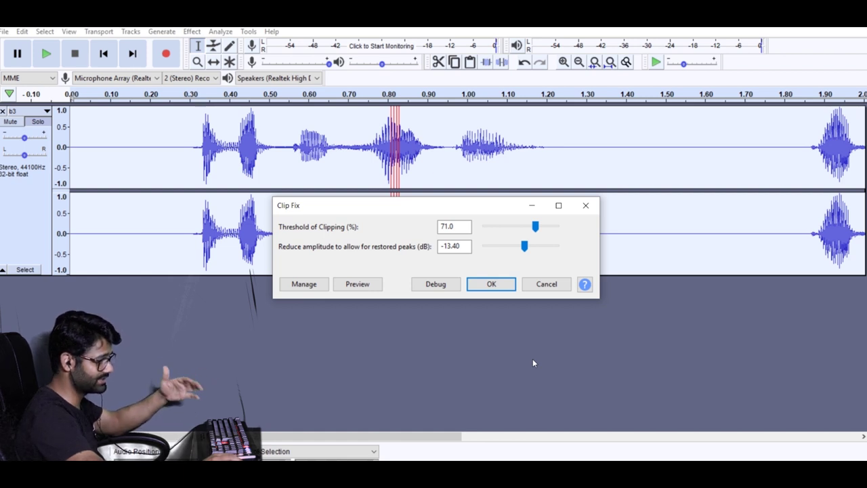
drag(524, 246, 540, 251)
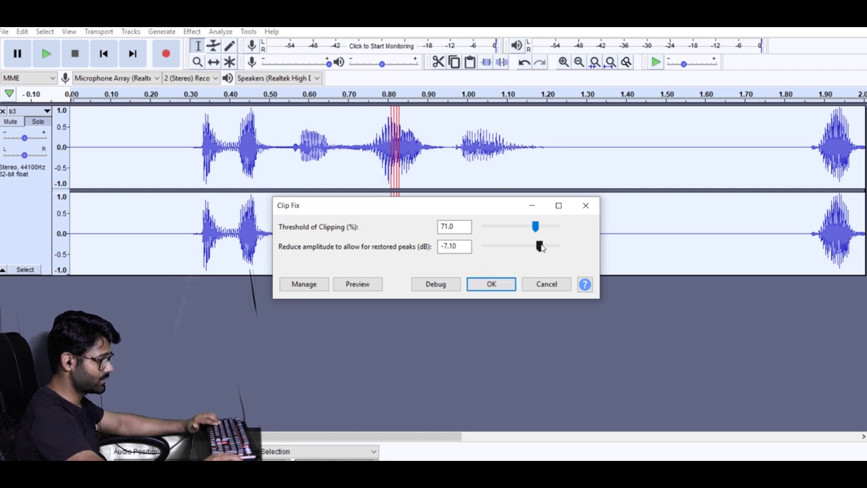
click(486, 284)
Play back the clip-fixed audio from about 0.15 to 3.5 seconds.
key(ctrl+f)
drag(103, 144, 760, 143)
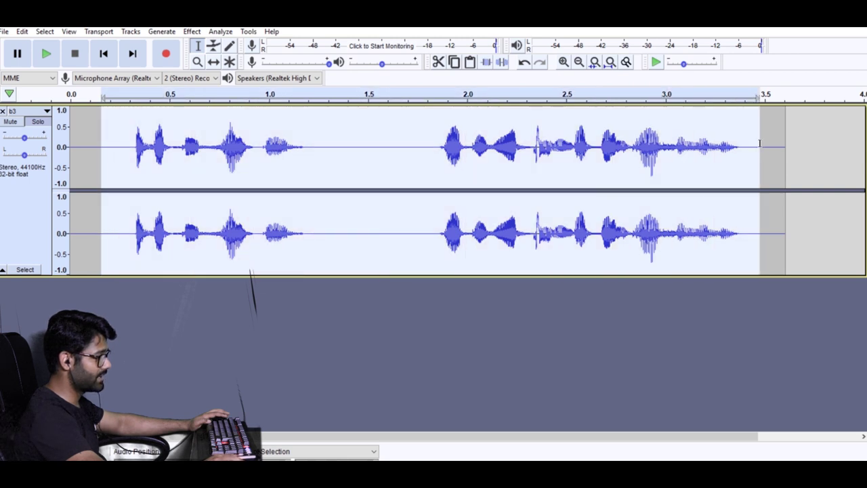
key(space)
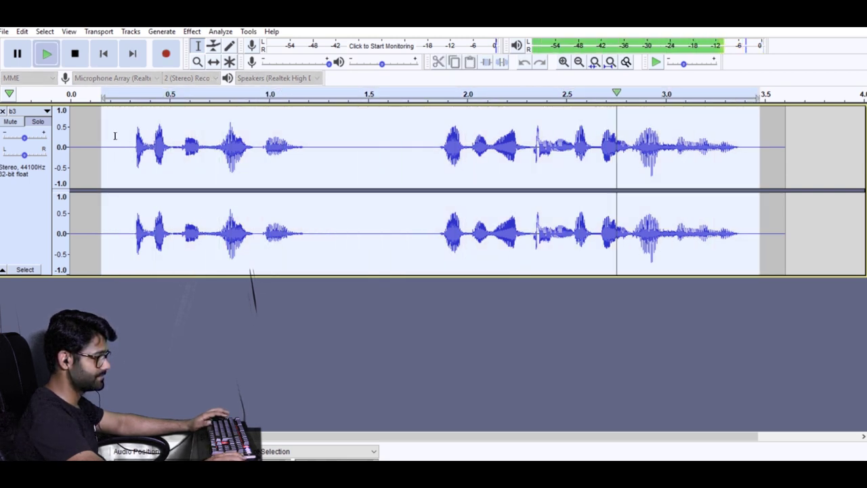
Apply Equalization to about 0.1–3.45 seconds using the Bass Boost curve with its 100 Hz point raised slightly above 9 dB.
drag(103, 136, 767, 135)
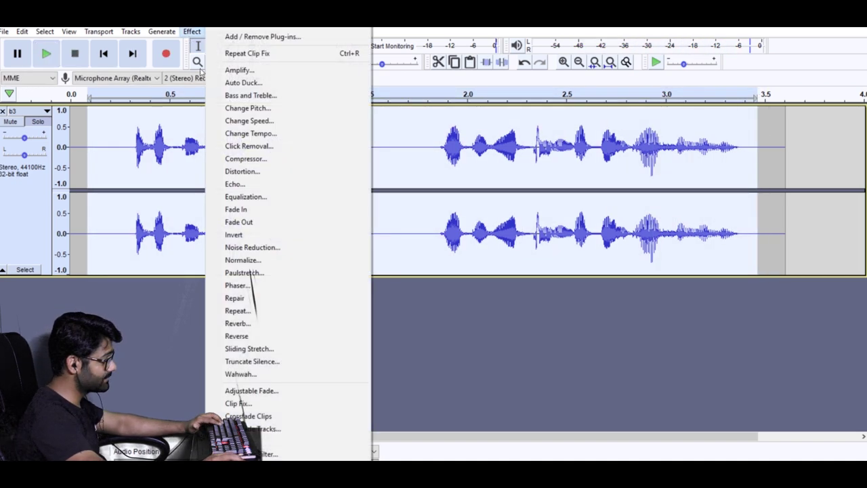
click(191, 31)
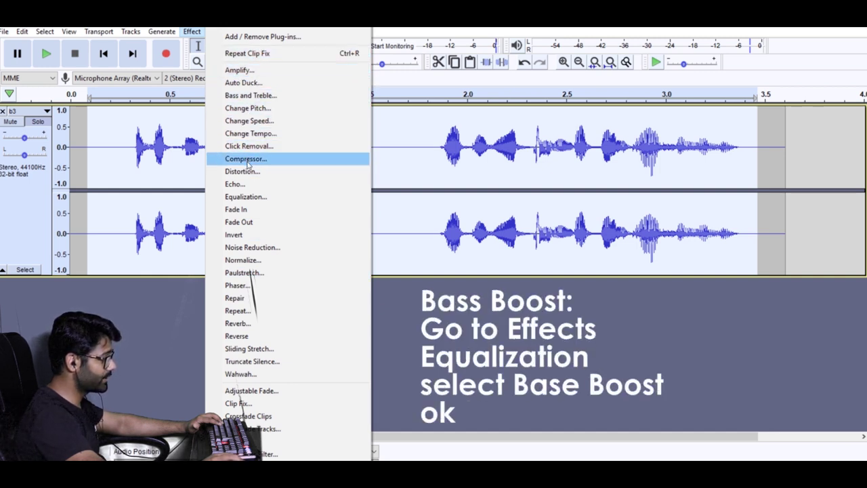
click(245, 197)
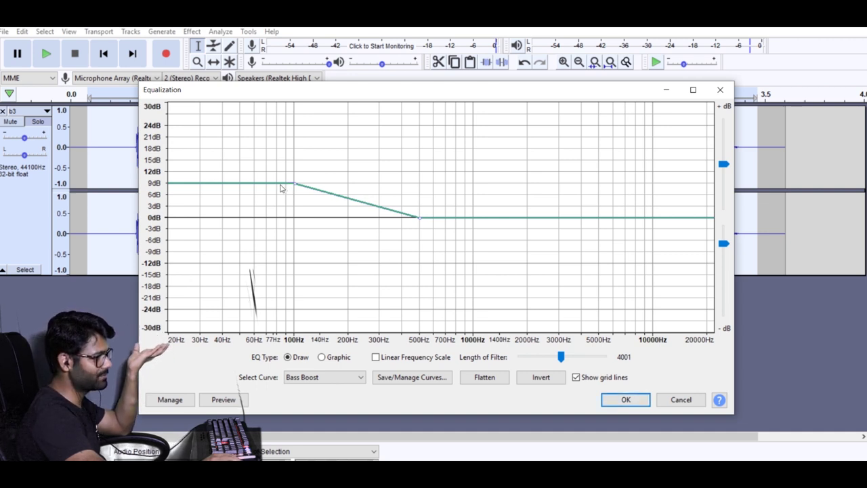
drag(295, 188, 294, 184)
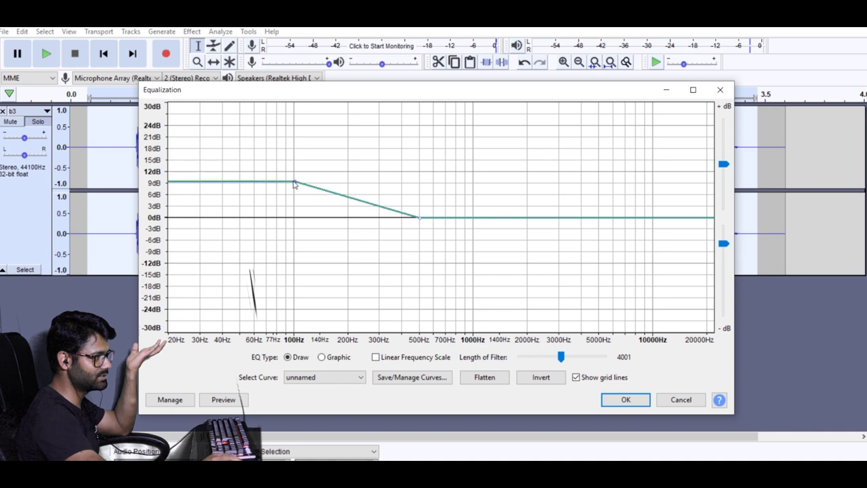
click(626, 401)
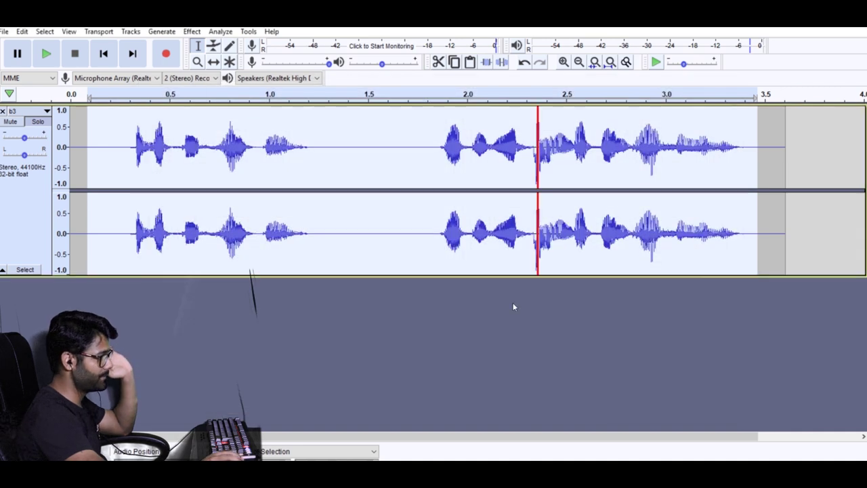
Play back the equalized track from just before the first spoken word, at about 0.3 seconds.
click(125, 144)
key(space)
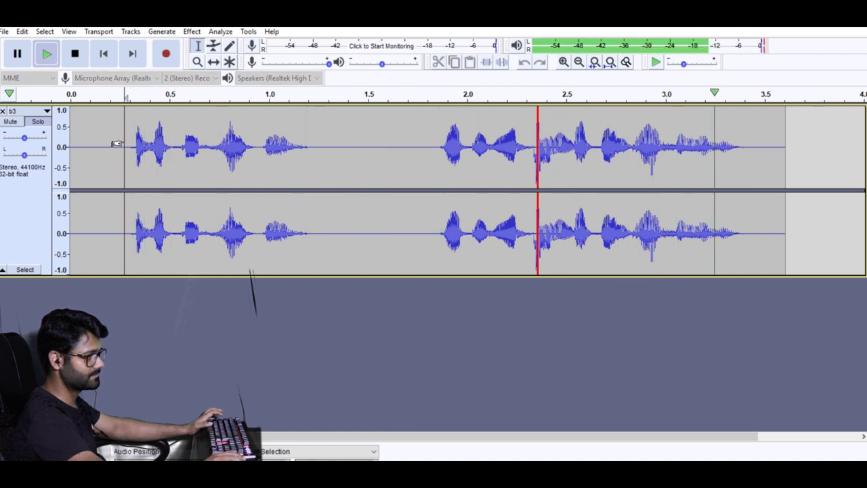
drag(106, 144, 778, 168)
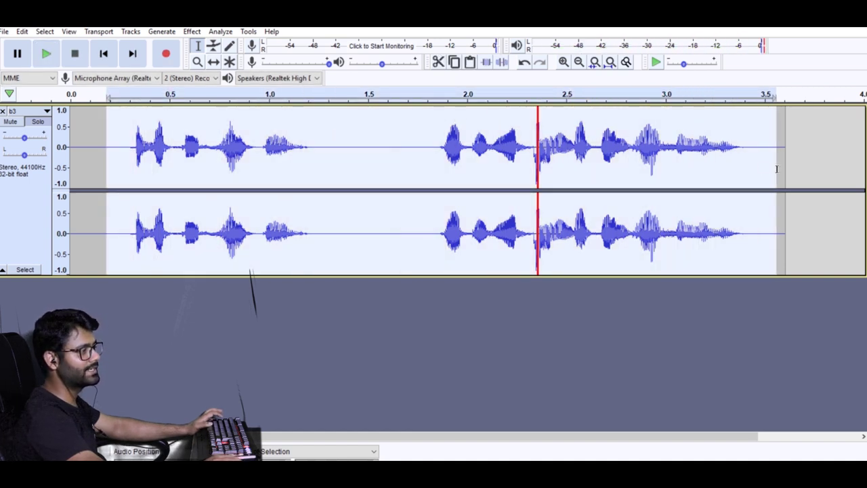
click(129, 139)
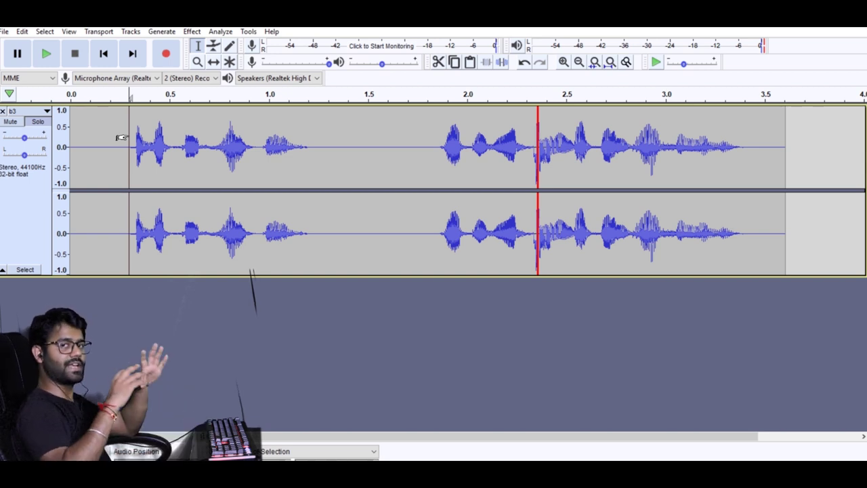
key(space)
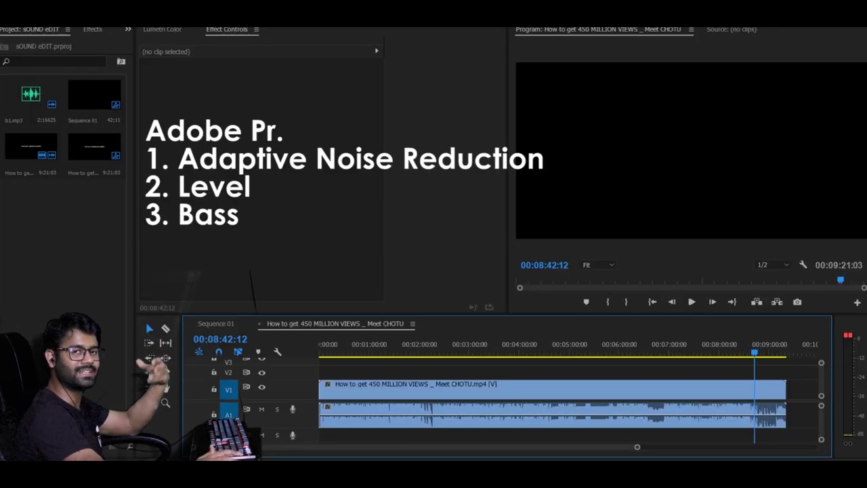
Switch to Premiere Pro and play the video sequence from 00:02:12:25, as well as the b3.mp3 clip from its start.
click(475, 352)
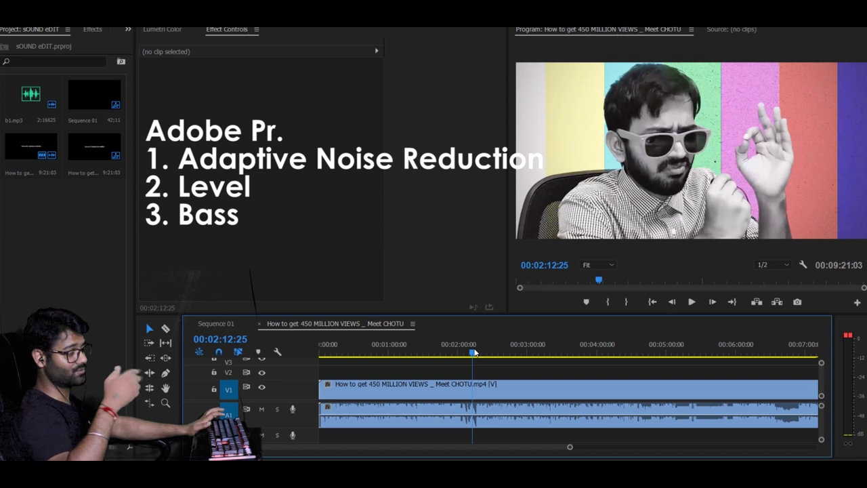
key(space)
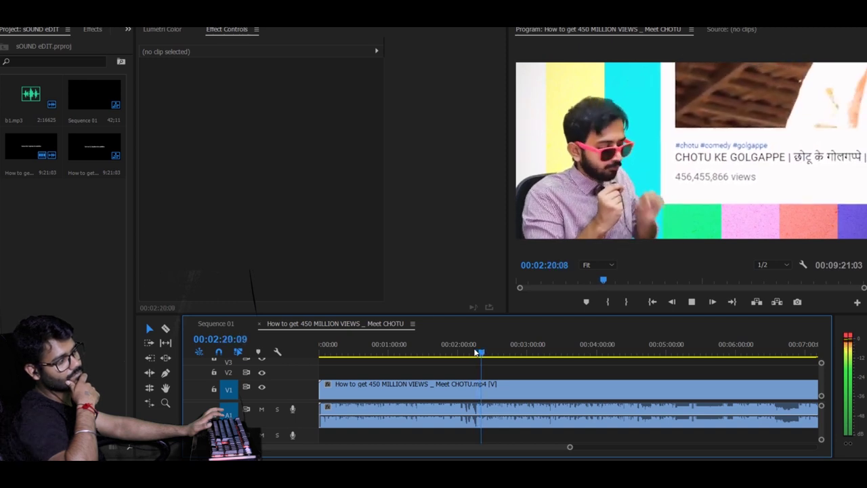
key(space)
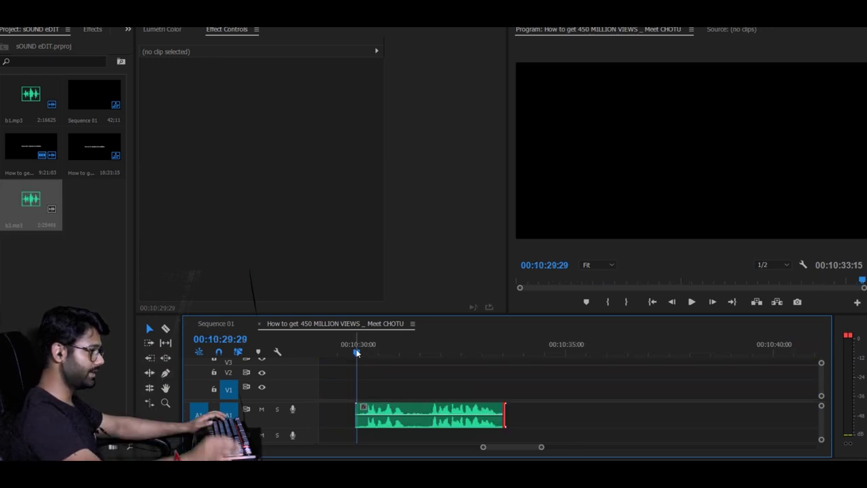
key(space)
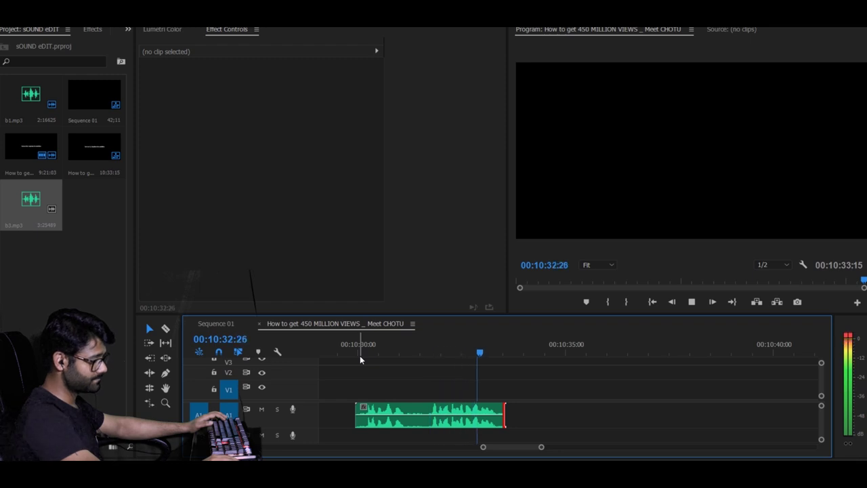
key(space)
Find Adaptive Noise Reduction among the effects, apply it to the b3.mp3 timeline clip, and open its custom setup.
click(414, 415)
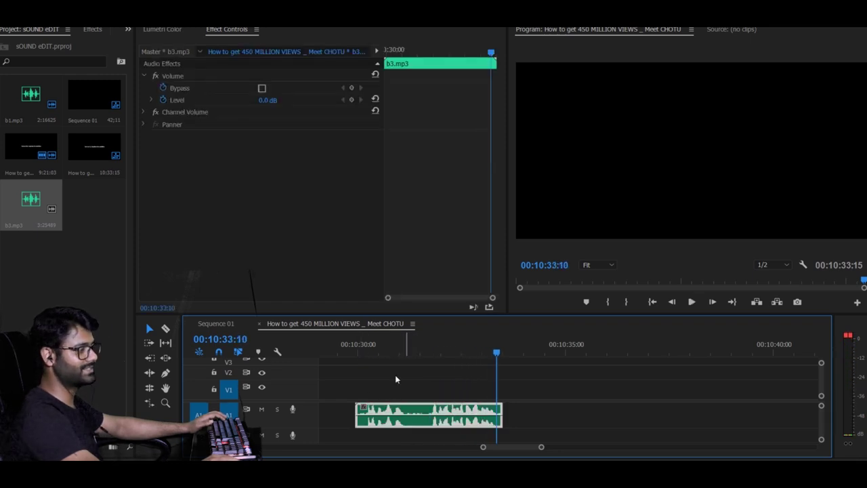
click(91, 29)
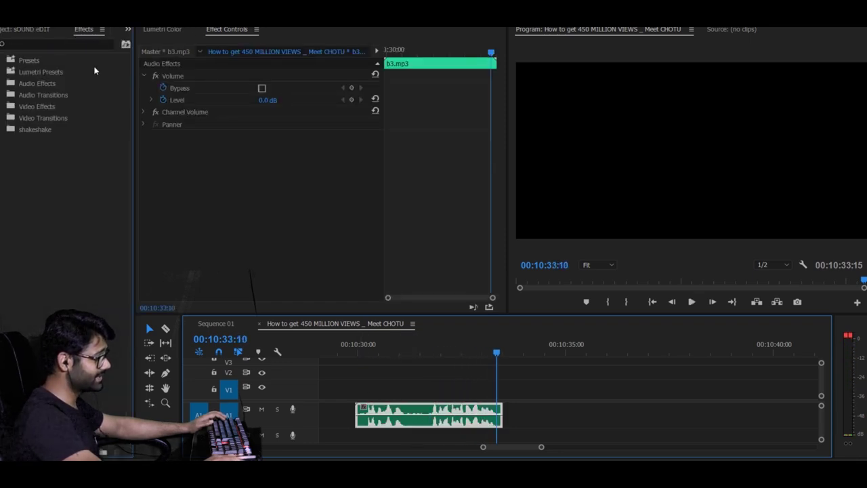
click(30, 45)
text(ada)
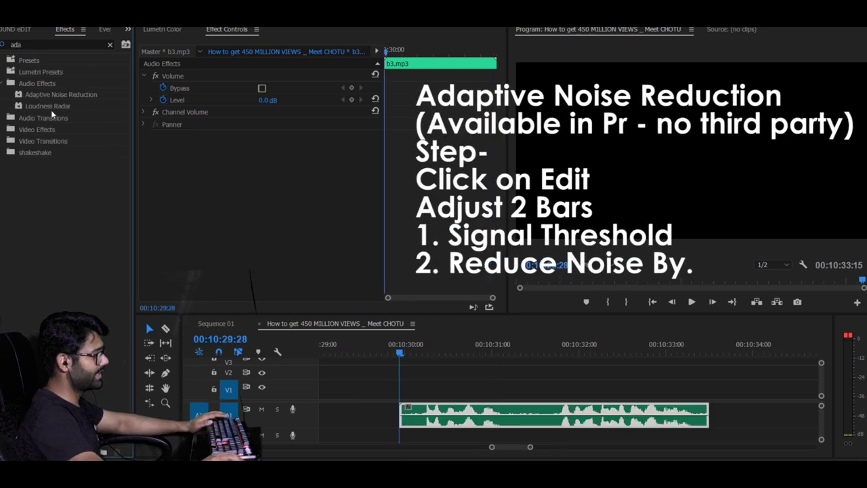
click(54, 94)
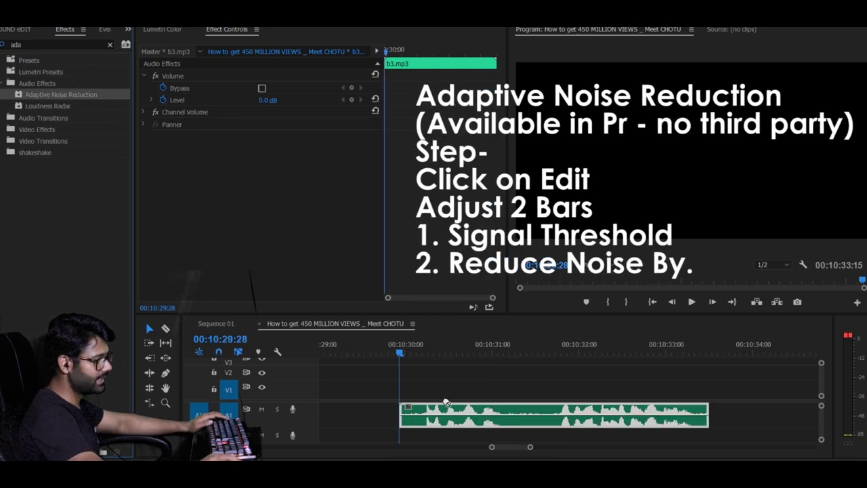
drag(446, 402, 447, 404)
click(294, 149)
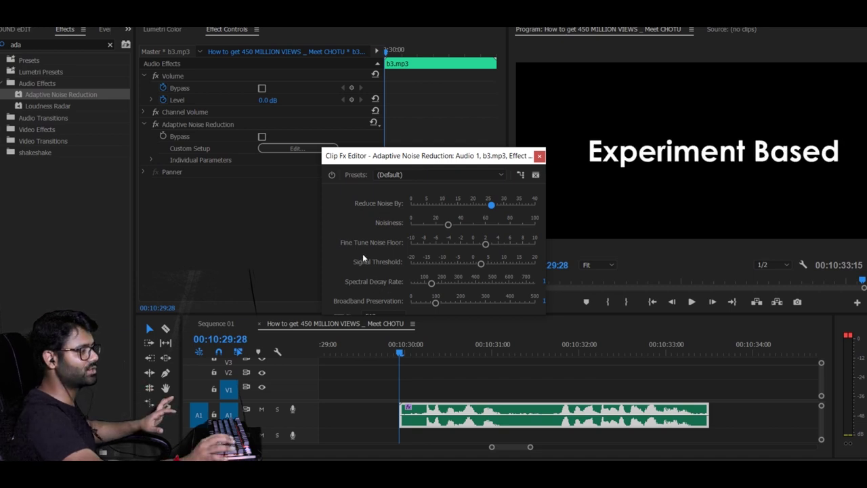
Lower the Adaptive Noise Reduction signal threshold to about -5 and play back the b3.mp3 clip.
drag(481, 263, 457, 264)
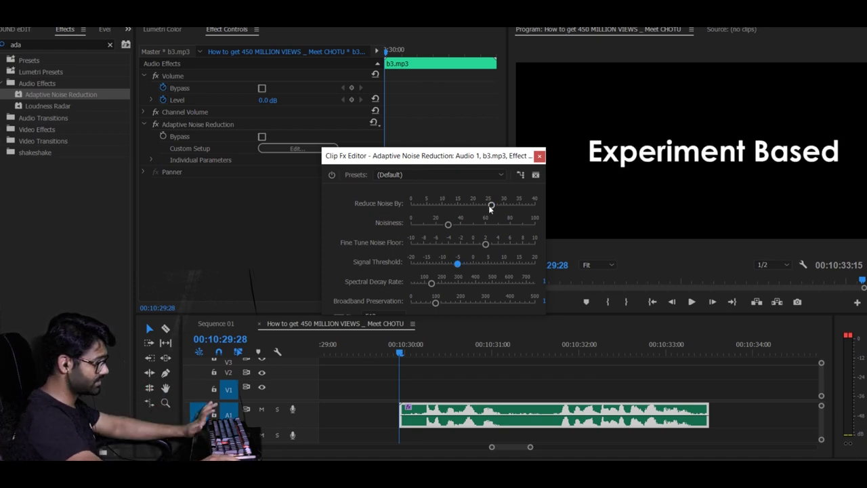
click(540, 156)
key(space)
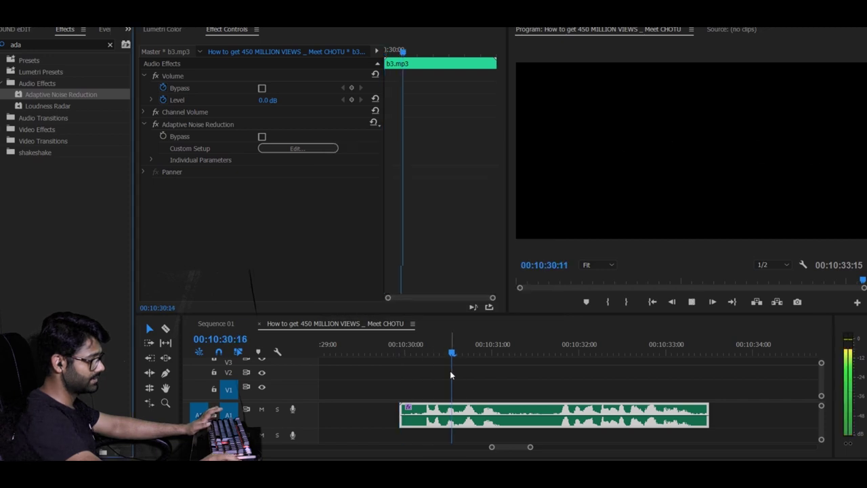
key(space)
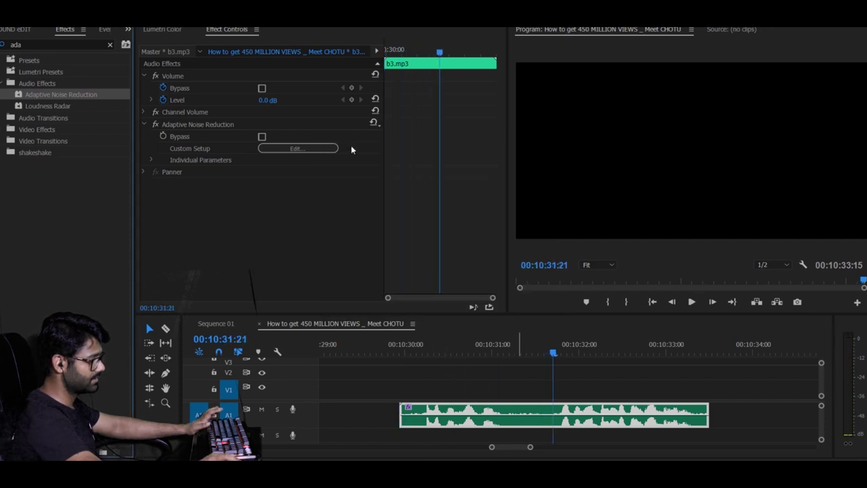
Set Adaptive Noise Reduction to reduce noise by about 15 with a signal threshold of about 7, and play the clip from its start.
click(295, 147)
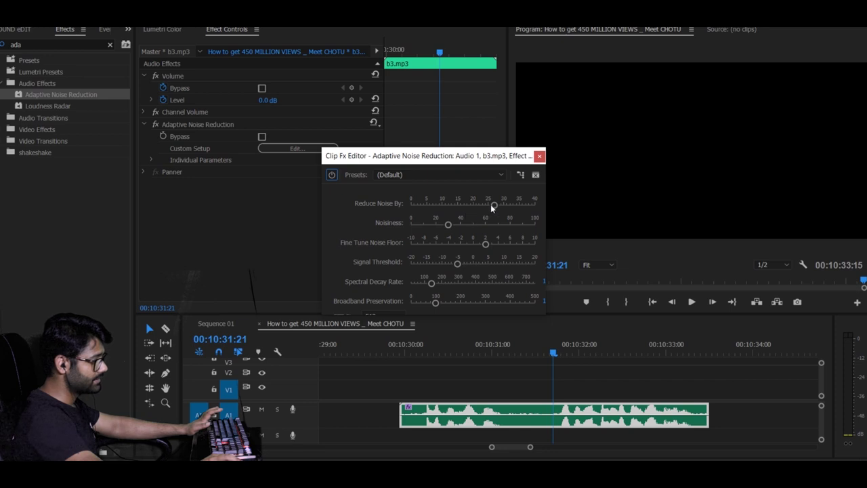
drag(492, 204, 458, 205)
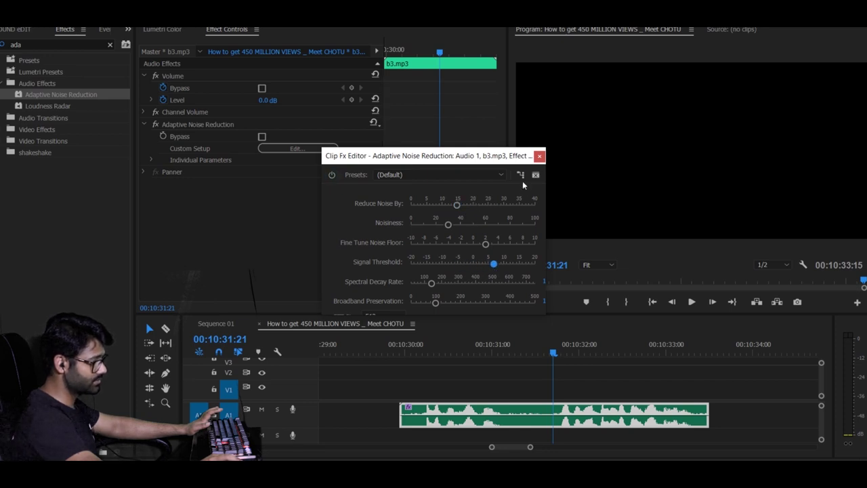
click(540, 156)
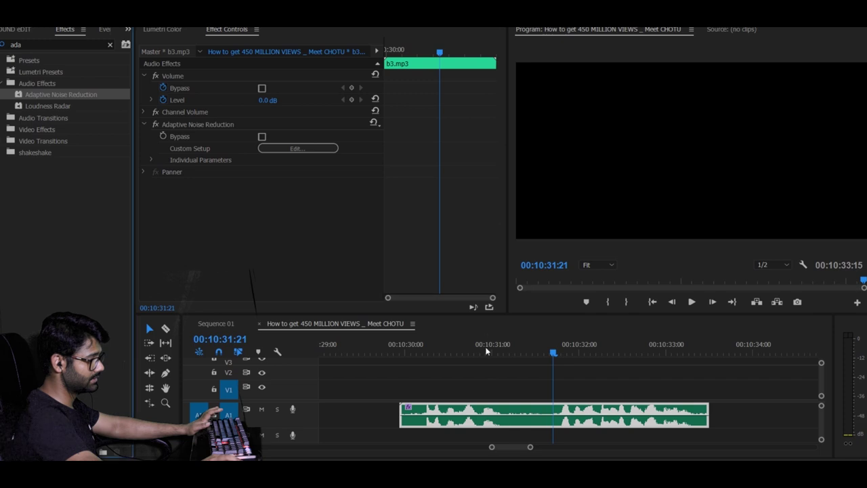
click(400, 352)
key(space)
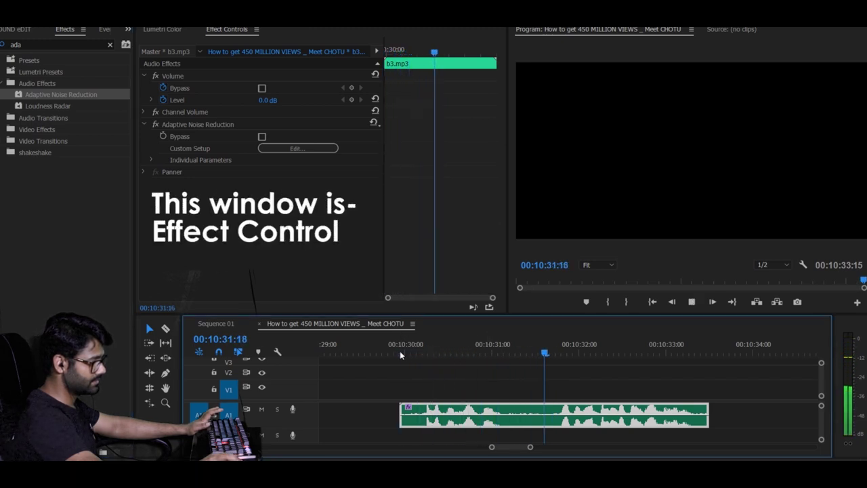
key(space)
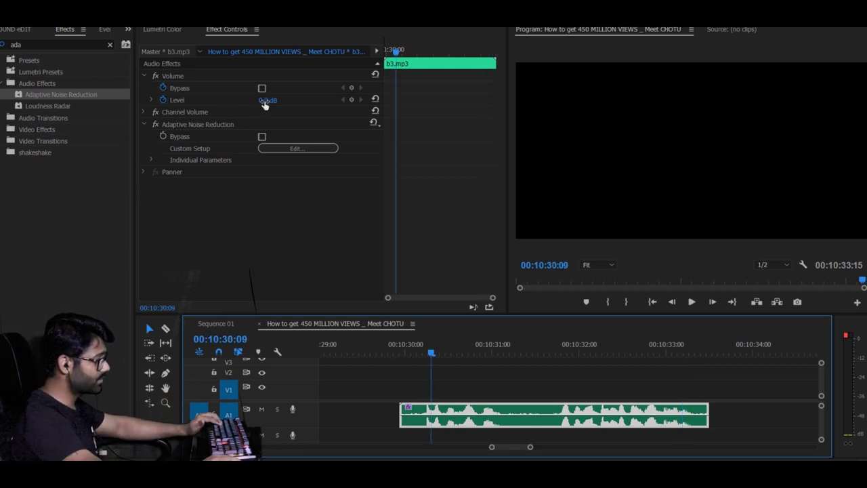
Lower the b3.mp3 clip's volume level to -4.1 dB at 00:10:30:09 and play it back from eight frames earlier.
drag(264, 103, 244, 103)
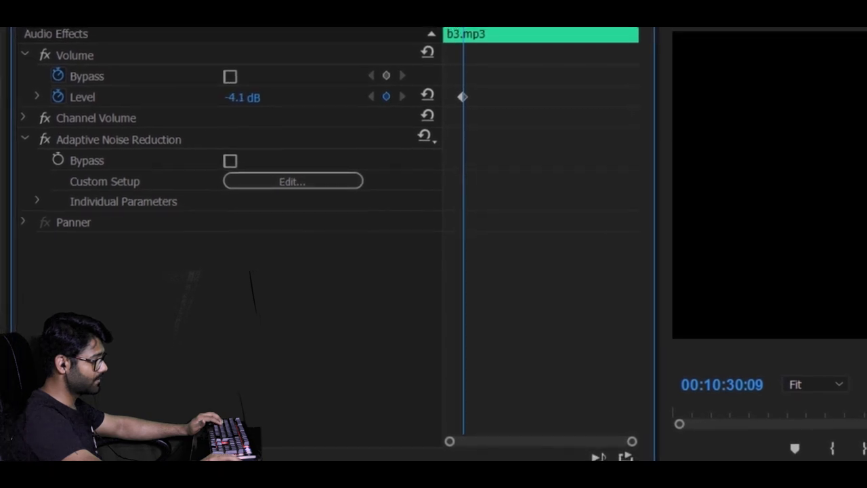
key(Left)
key(Left)
key(Left)
key(Left)
key(Left)
key(Left)
key(Left)
key(Left)
key(space)
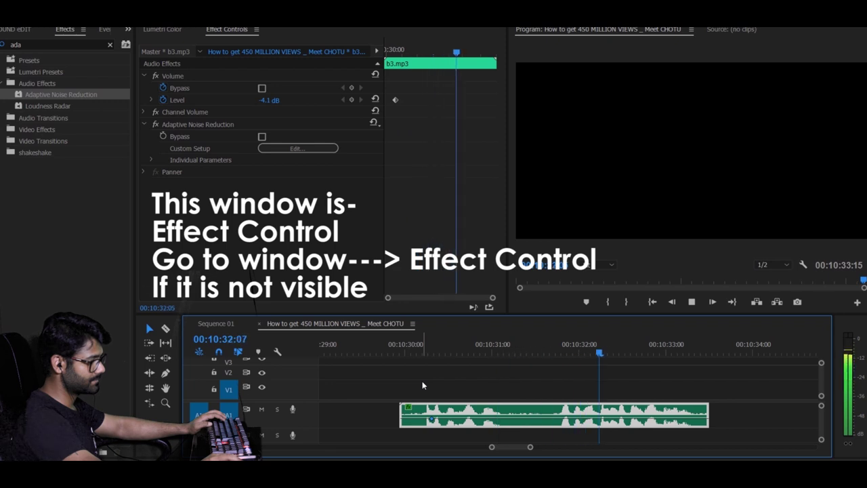
key(space)
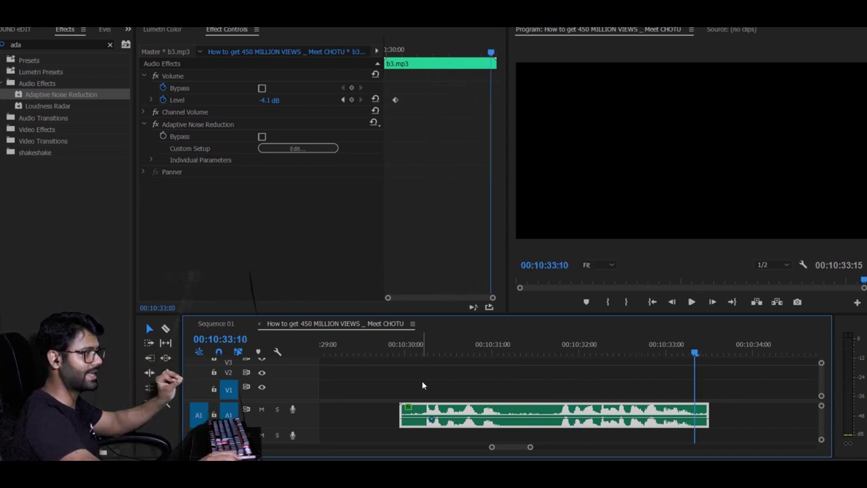
Search the effects for "bass" and apply the Bass audio effect to the b3.mp3 timeline clip.
click(414, 346)
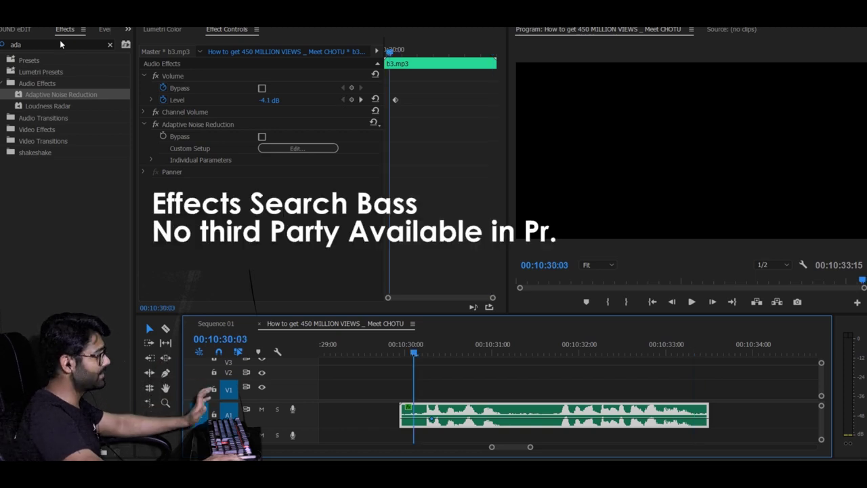
click(51, 44)
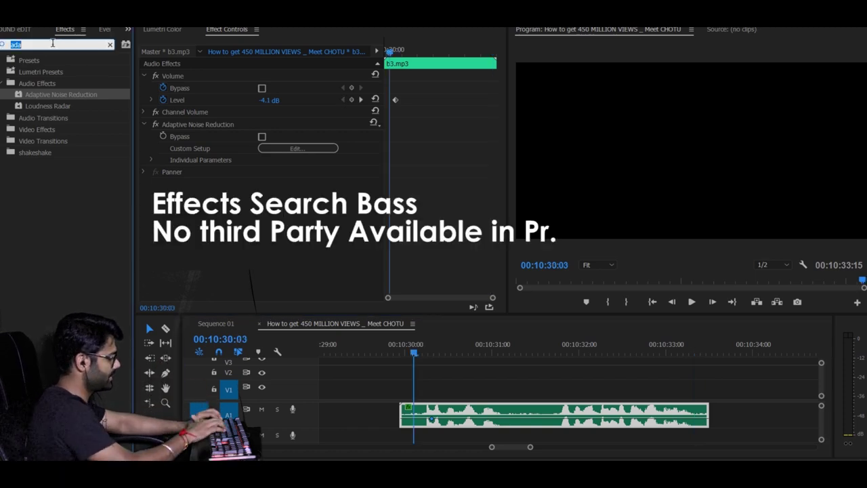
text(bass)
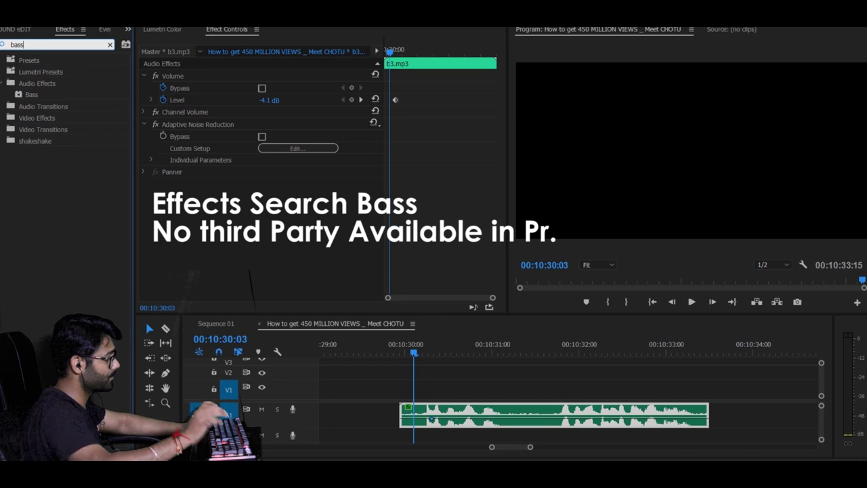
click(31, 94)
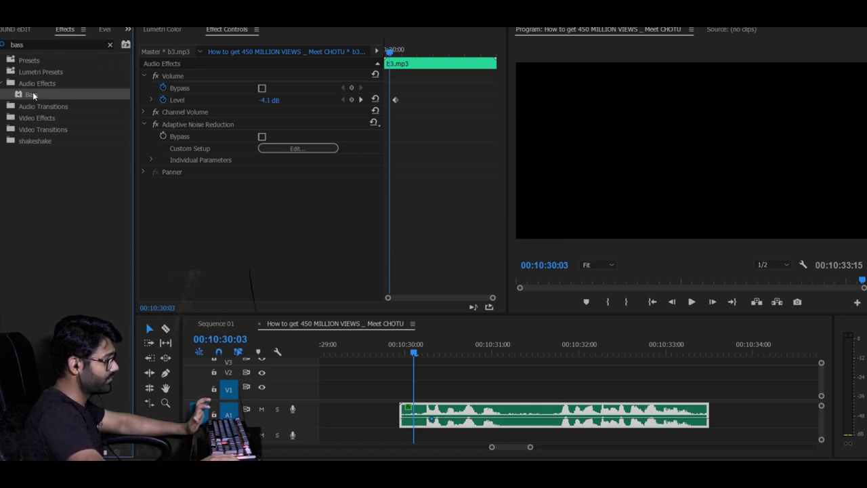
drag(480, 408, 479, 409)
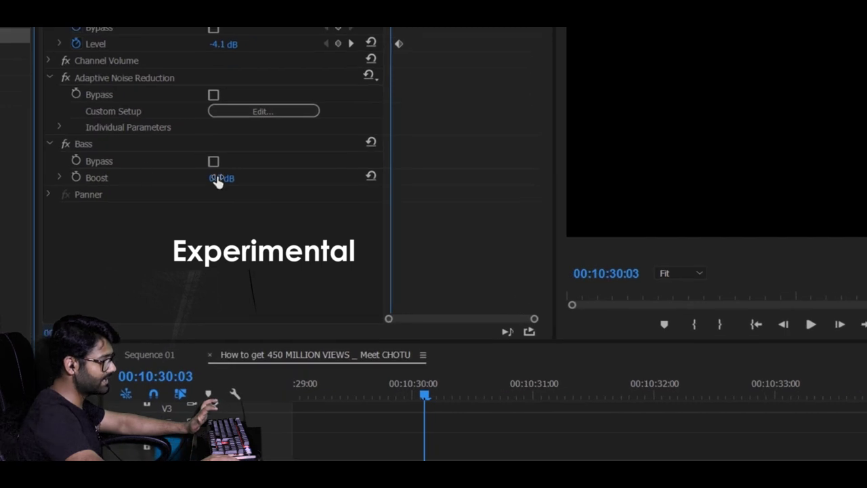
Set the Bass effect's boost to 1.2 dB and play back the clip from 00:10:30:03.
click(218, 179)
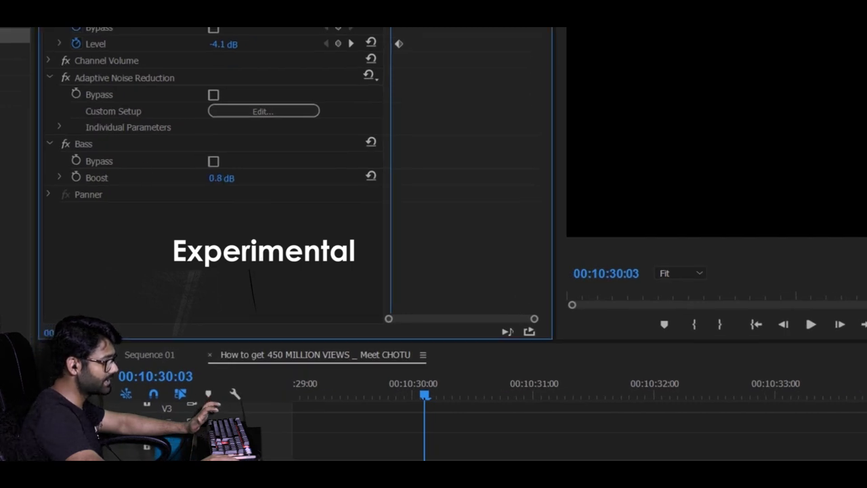
drag(222, 178, 231, 178)
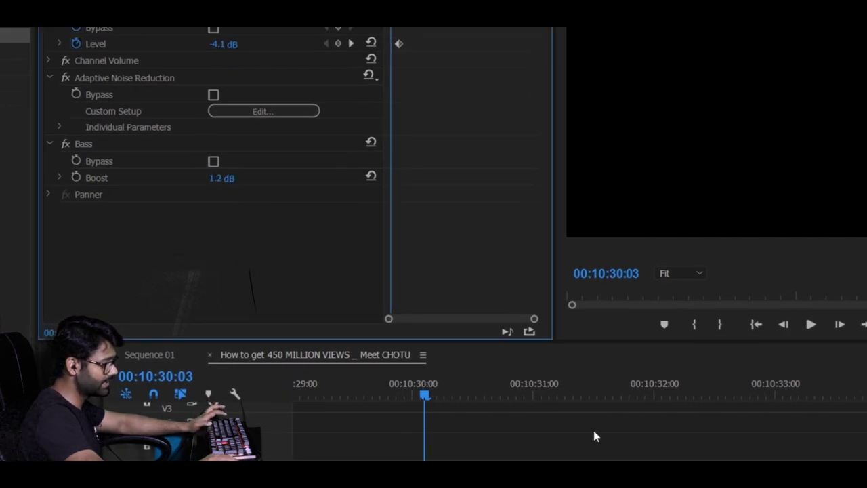
key(space)
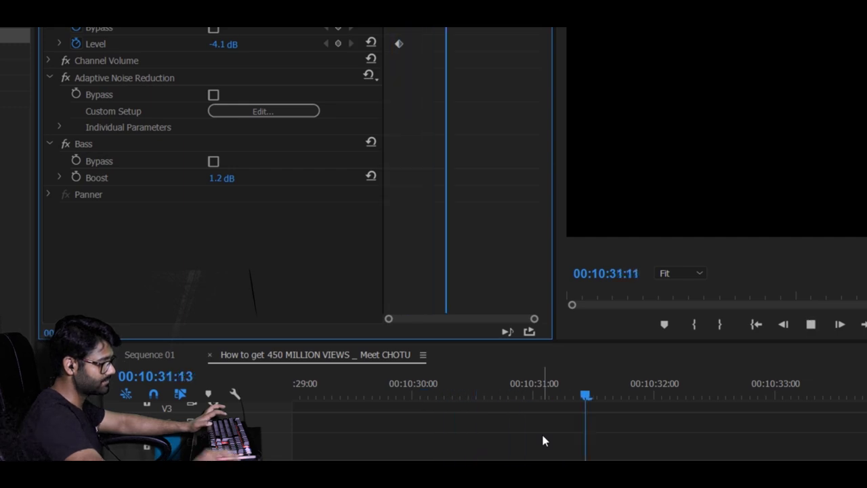
key(space)
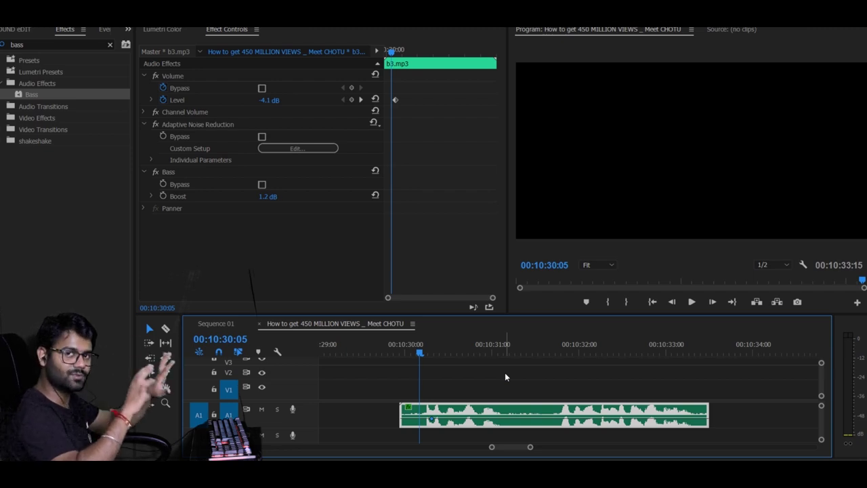
click(437, 353)
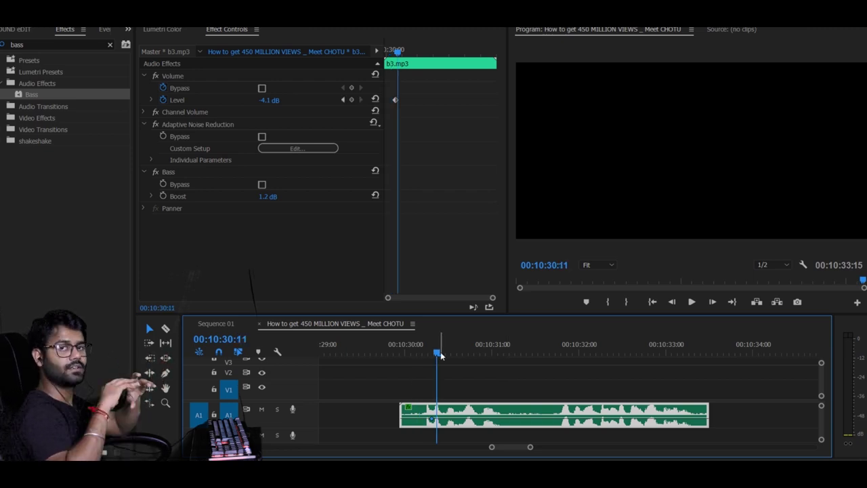